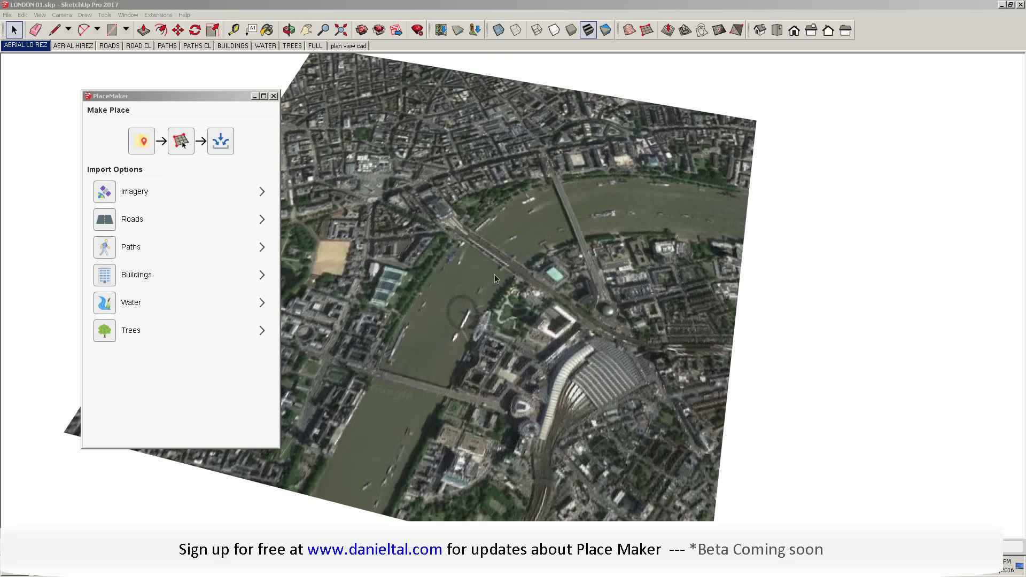
- Examine the low-resolution London aerial and show the AERIAL HIREZ scene to inspect its imagery along the river
scroll(495, 258, up, 5)
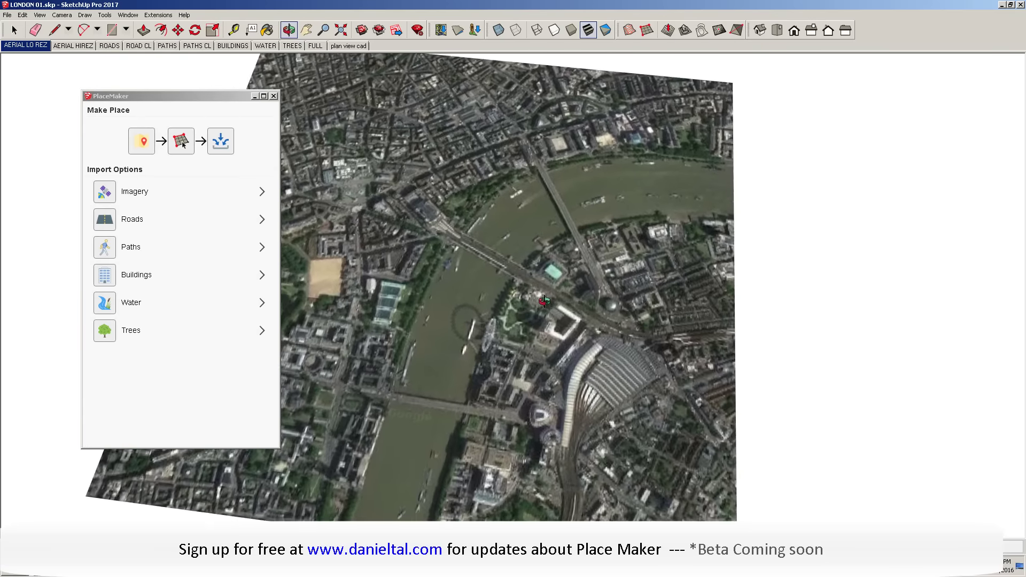
scroll(434, 230, down, 6)
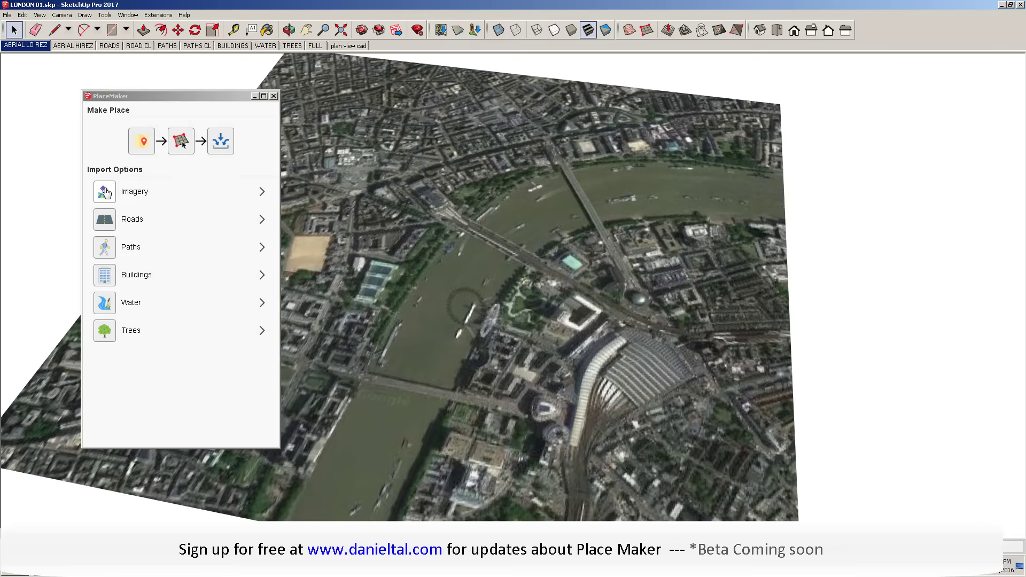
click(71, 46)
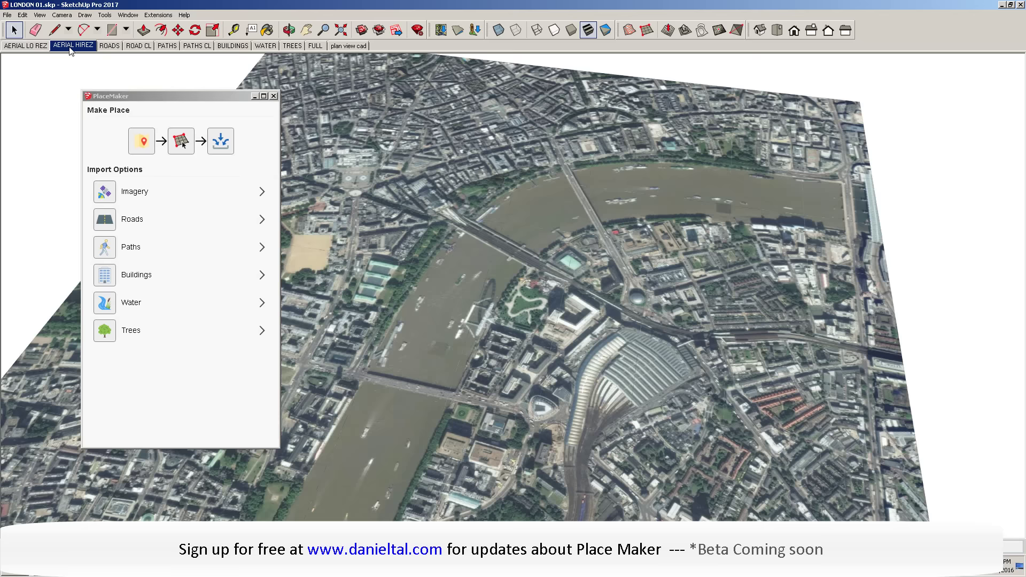
middle_drag(517, 297, 490, 338)
scroll(489, 339, up, 2)
scroll(489, 339, up, 2)
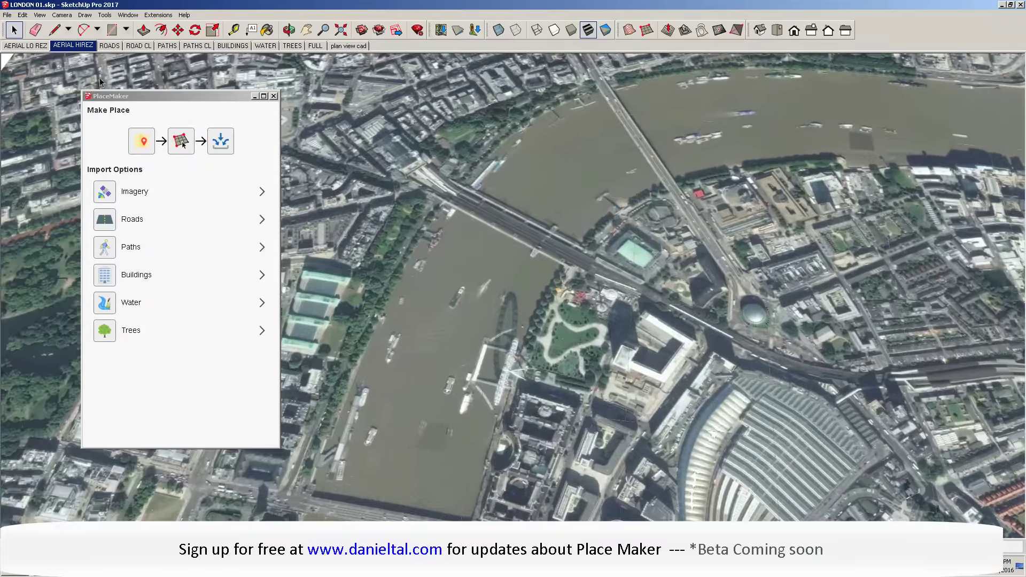
- Compare the AERIAL LO REZ scene's imagery up close with the AERIAL HIREZ scene
click(29, 49)
middle_drag(465, 313, 463, 283)
scroll(463, 284, up, 3)
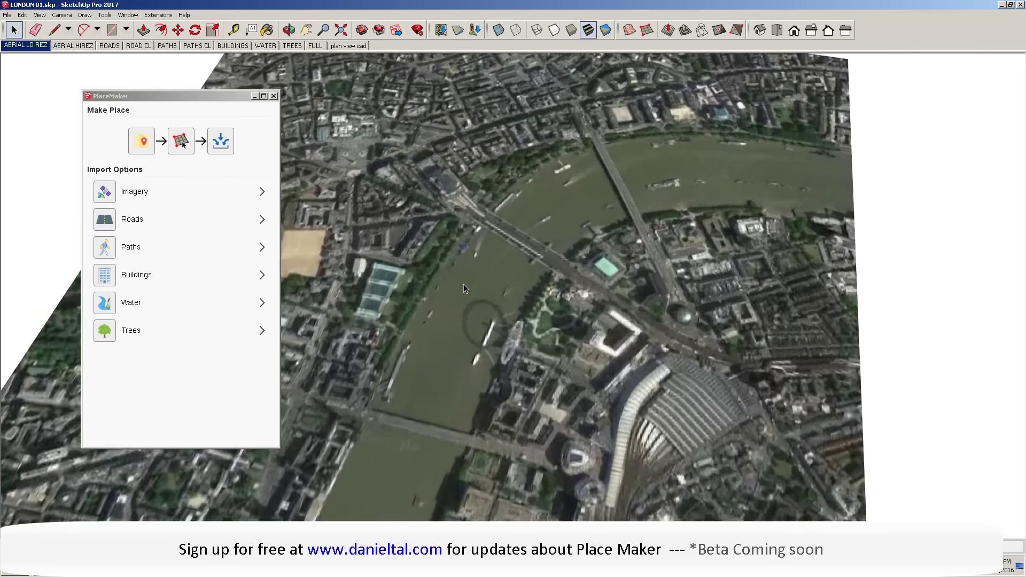
scroll(463, 283, up, 2)
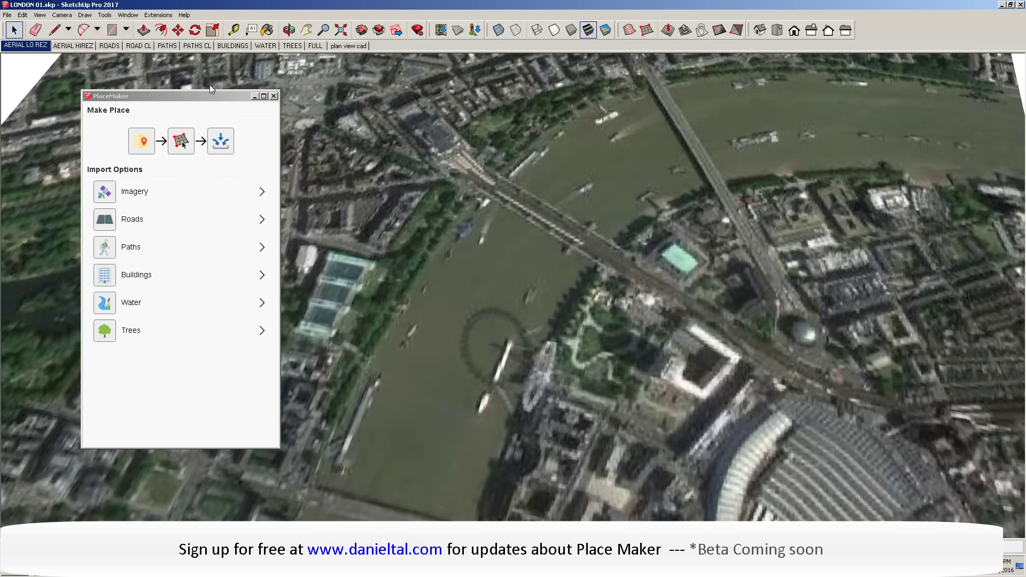
click(77, 47)
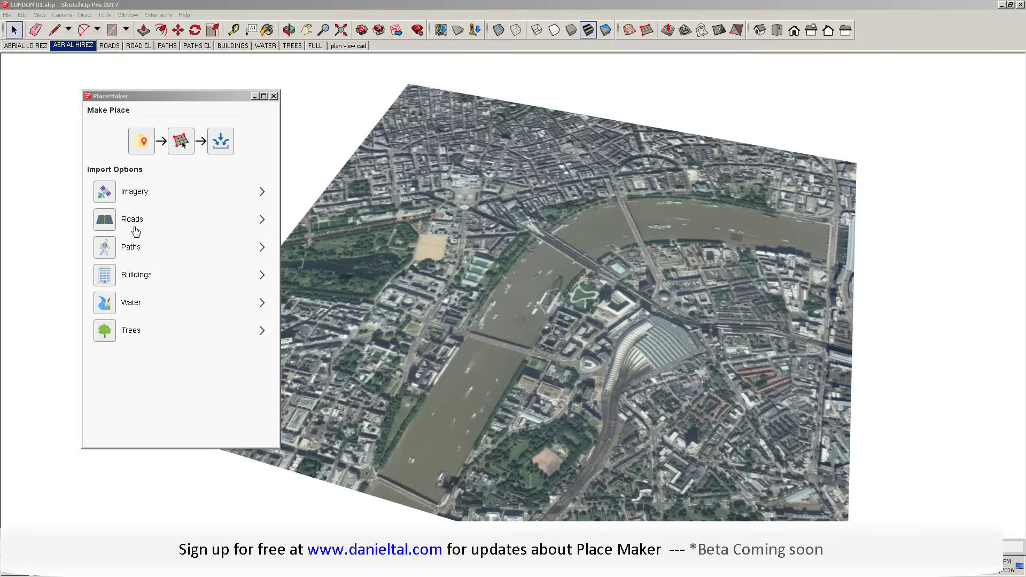
- Show the ROADS scene and inspect the road surfaces and junctions up close and as a whole network
click(108, 46)
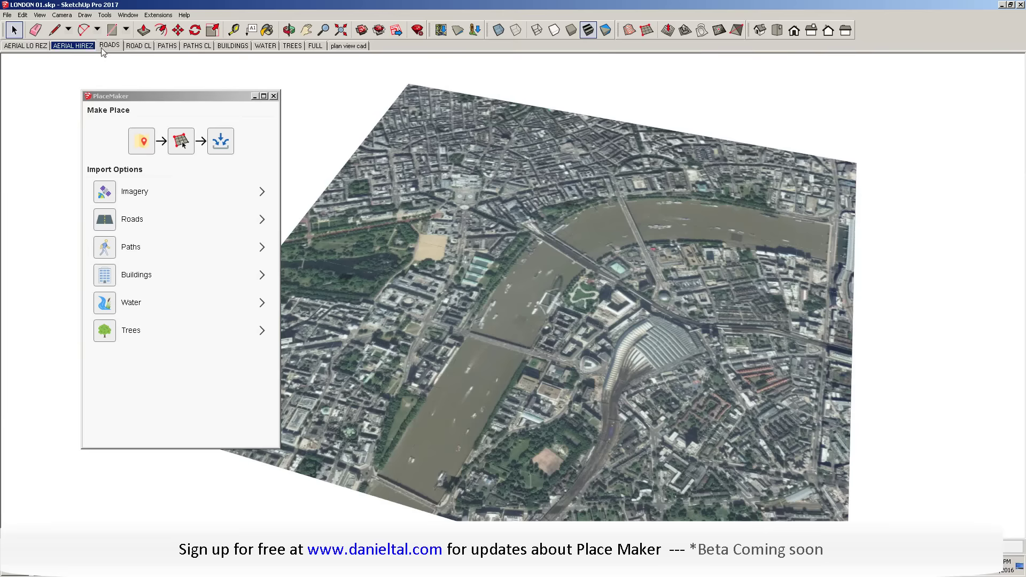
scroll(626, 374, up, 5)
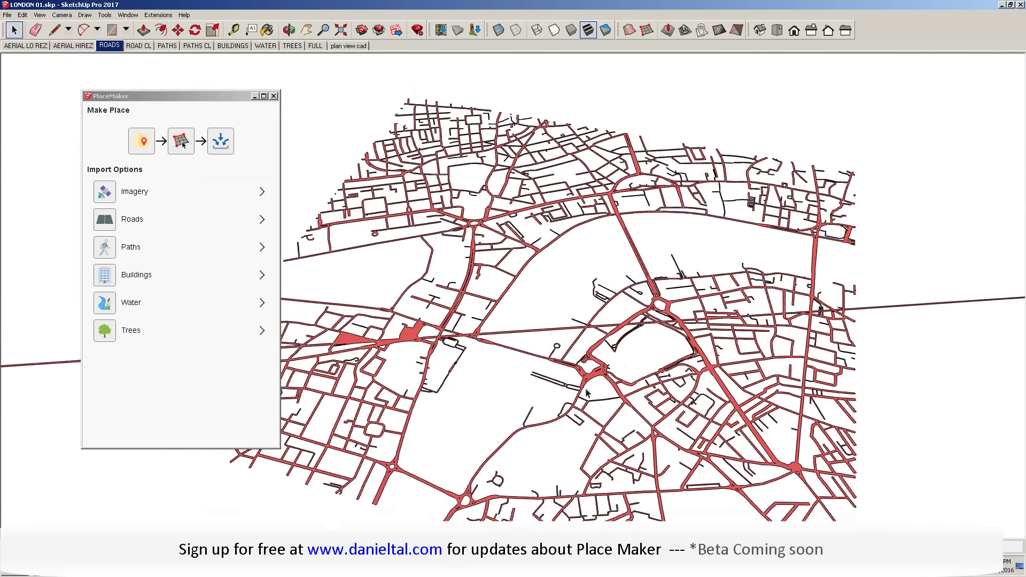
scroll(601, 371, up, 5)
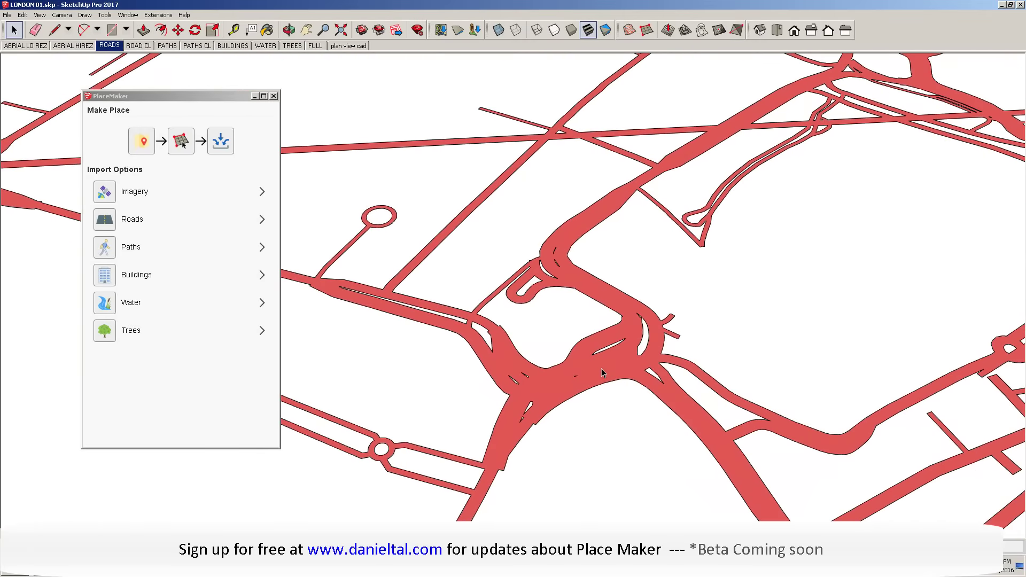
scroll(601, 372, down, 5)
scroll(601, 373, down, 8)
scroll(601, 372, down, 3)
scroll(602, 372, down, 3)
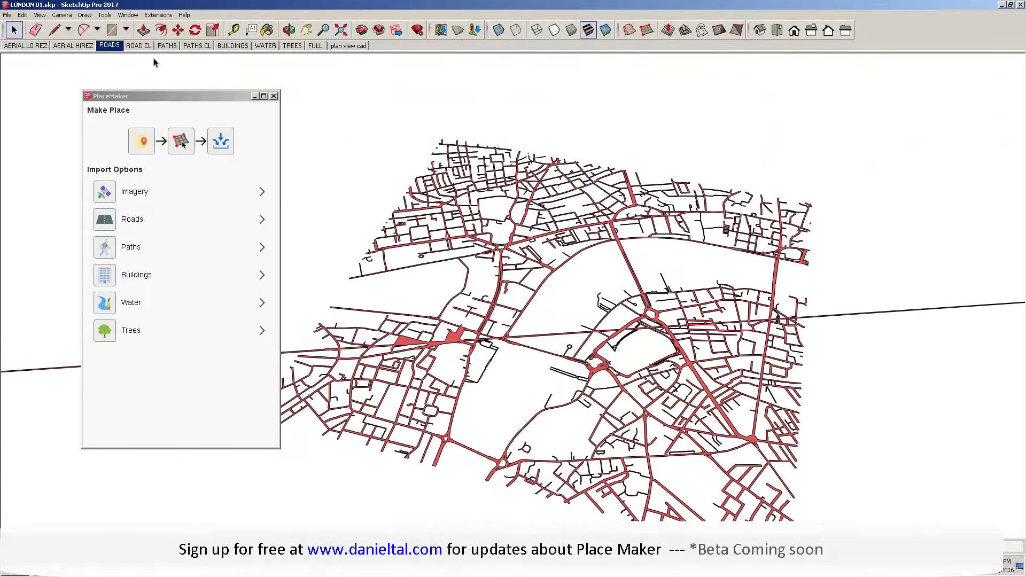
- Show the PATHS scene and inspect the footpaths and paved areas beside the river
click(167, 45)
middle_drag(528, 297, 544, 329)
scroll(588, 363, up, 8)
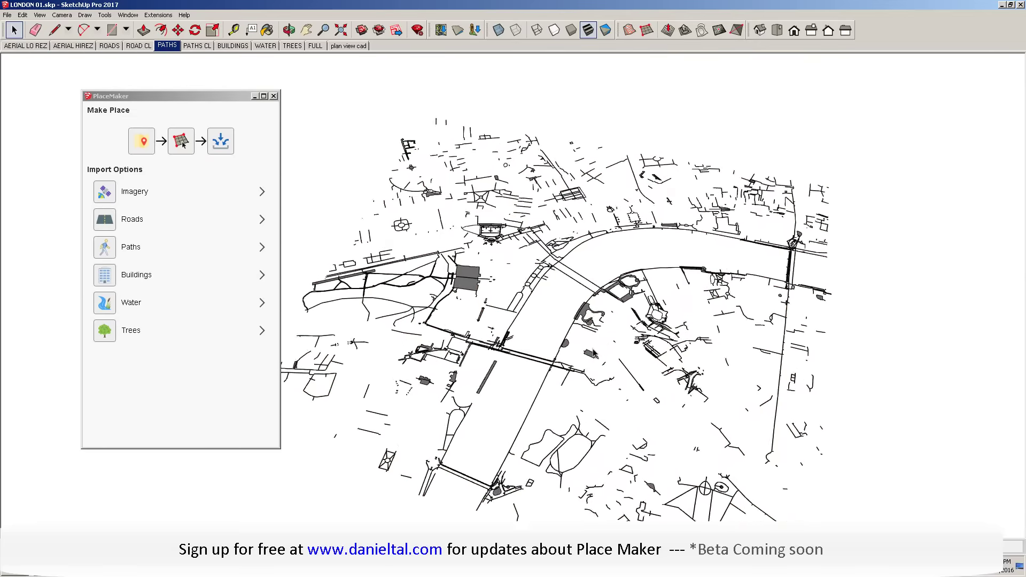
scroll(587, 363, up, 3)
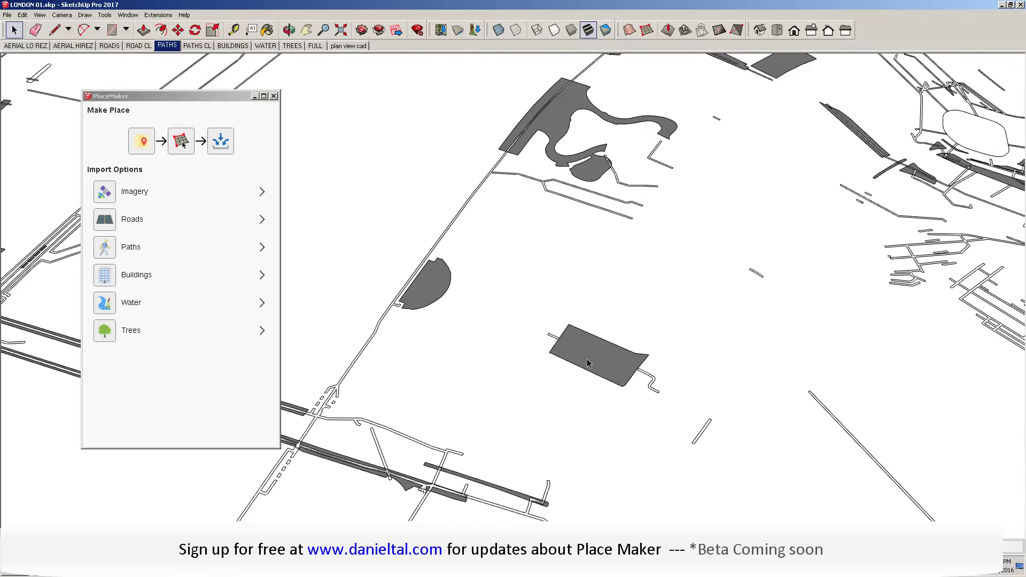
scroll(587, 363, up, 2)
scroll(587, 363, down, 10)
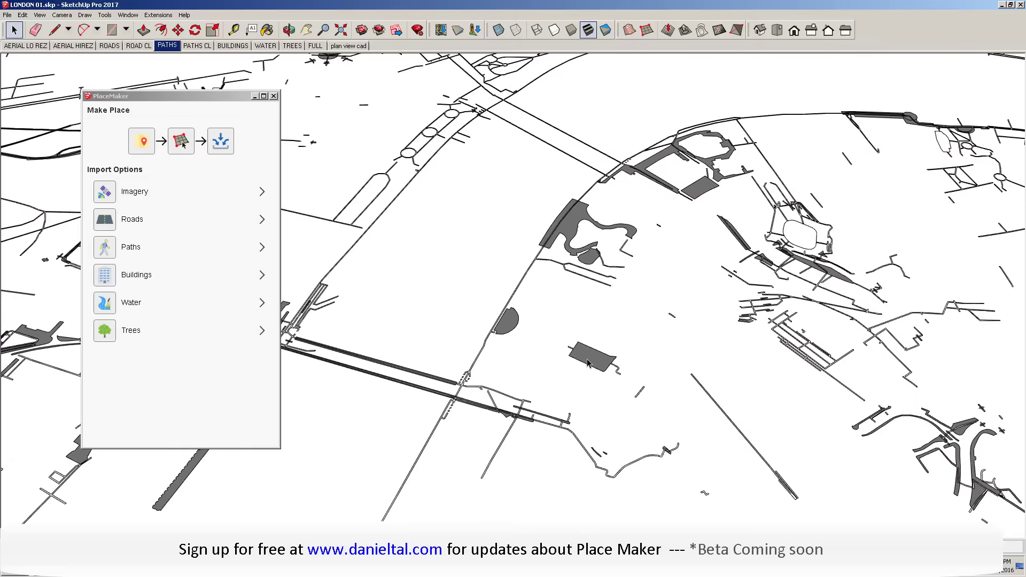
scroll(587, 363, up, 2)
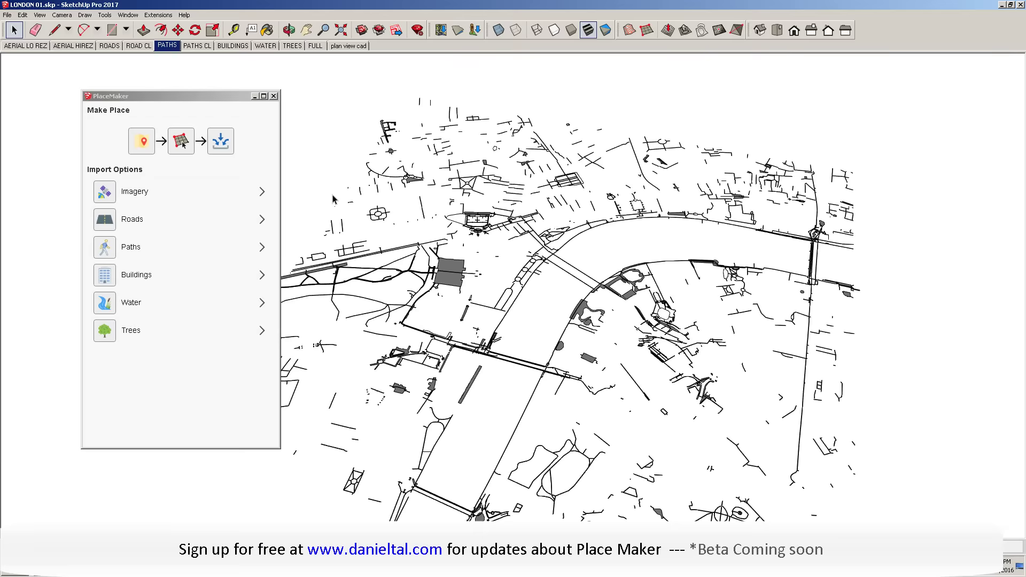
- Show the BUILDINGS scene and view the London building masses from a lower angle
click(231, 45)
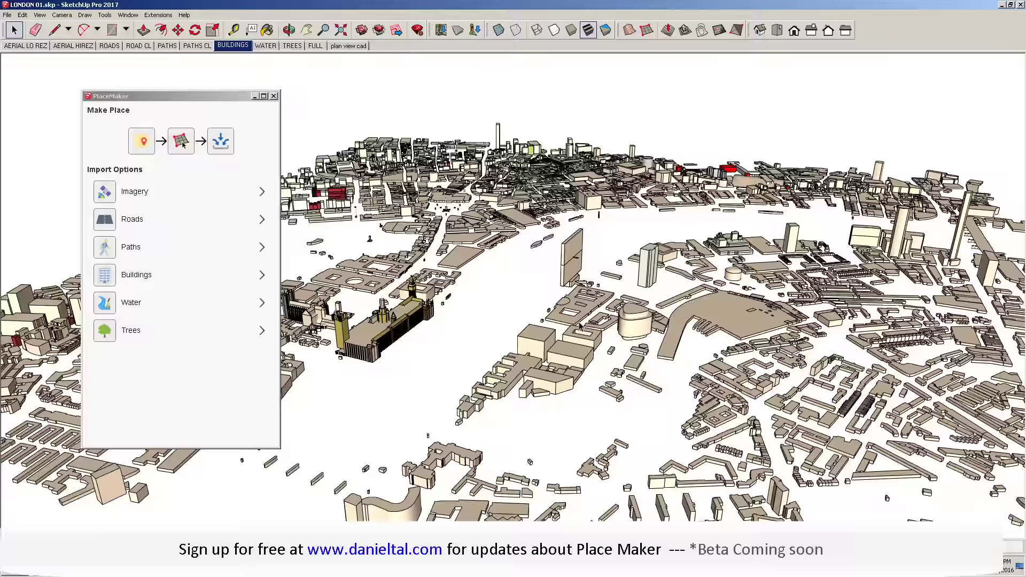
scroll(716, 321, down, 5)
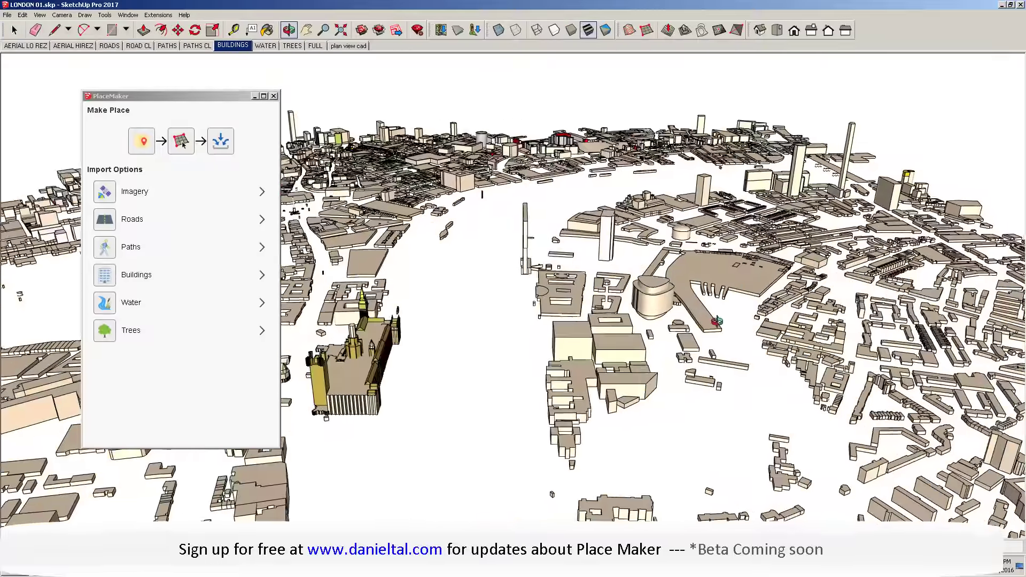
middle_drag(716, 321, 613, 382)
scroll(553, 363, down, 2)
scroll(553, 363, down, 3)
- Show the WATER scene and inspect the river and lake shapes
click(265, 45)
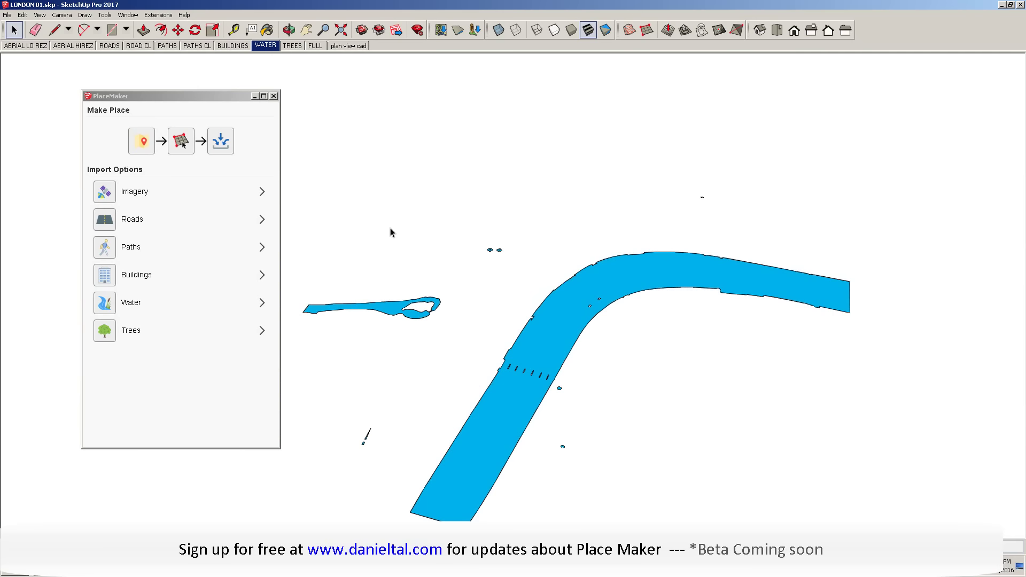
middle_drag(508, 343, 529, 324)
scroll(522, 319, up, 2)
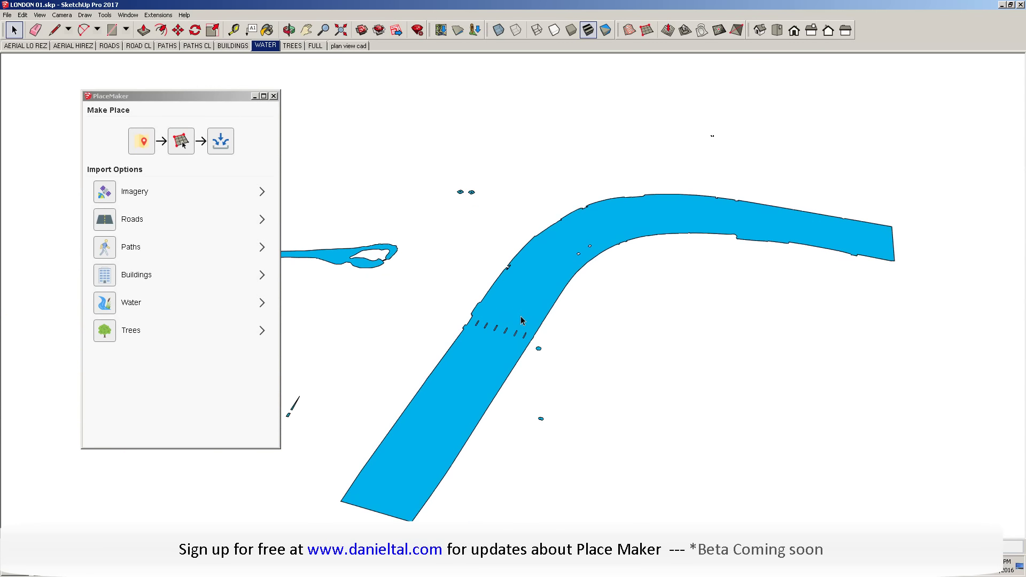
- Show the TREES scene and view the tree distribution across the whole London site
click(292, 45)
middle_drag(665, 387, 599, 376)
scroll(599, 376, down, 8)
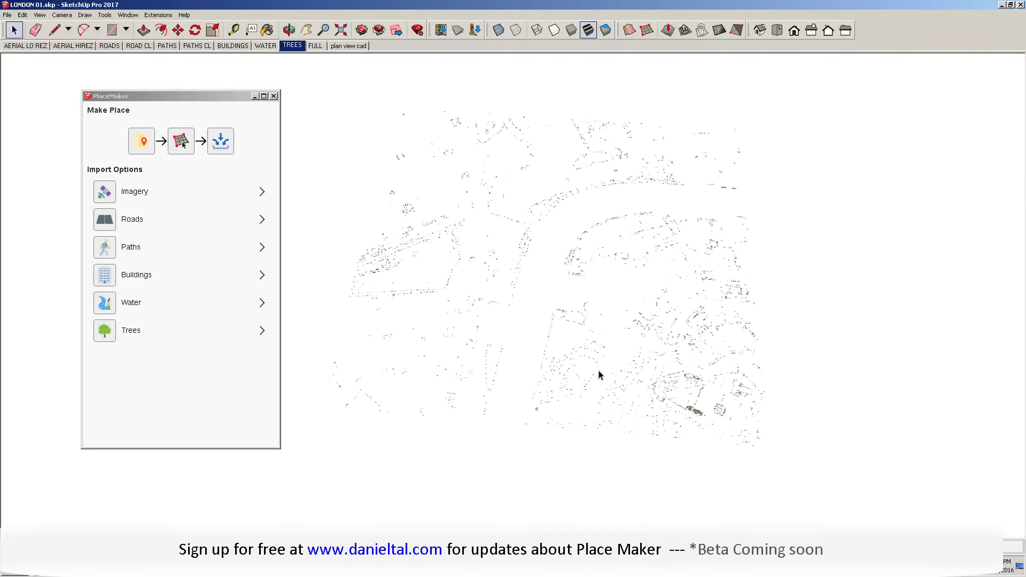
- Show the FULL scene and examine the combined London model around the river, close up and from above
click(314, 46)
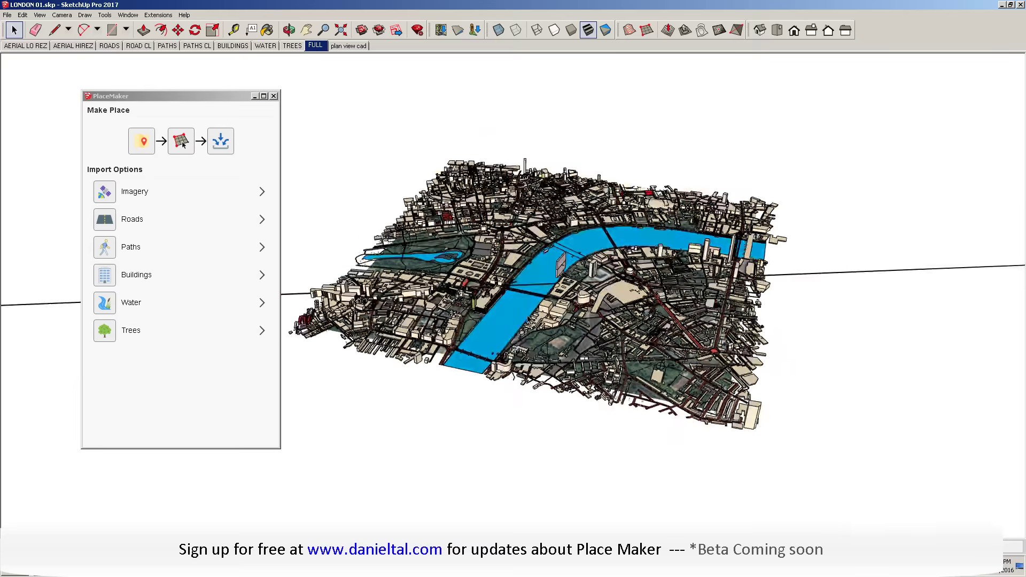
scroll(512, 290, up, 6)
scroll(544, 293, up, 3)
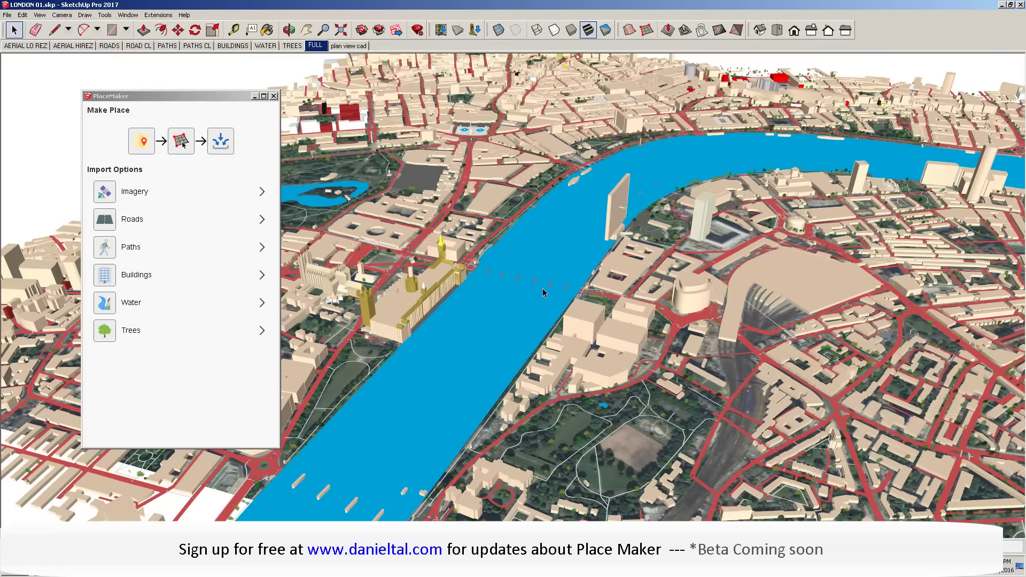
scroll(647, 301, up, 4)
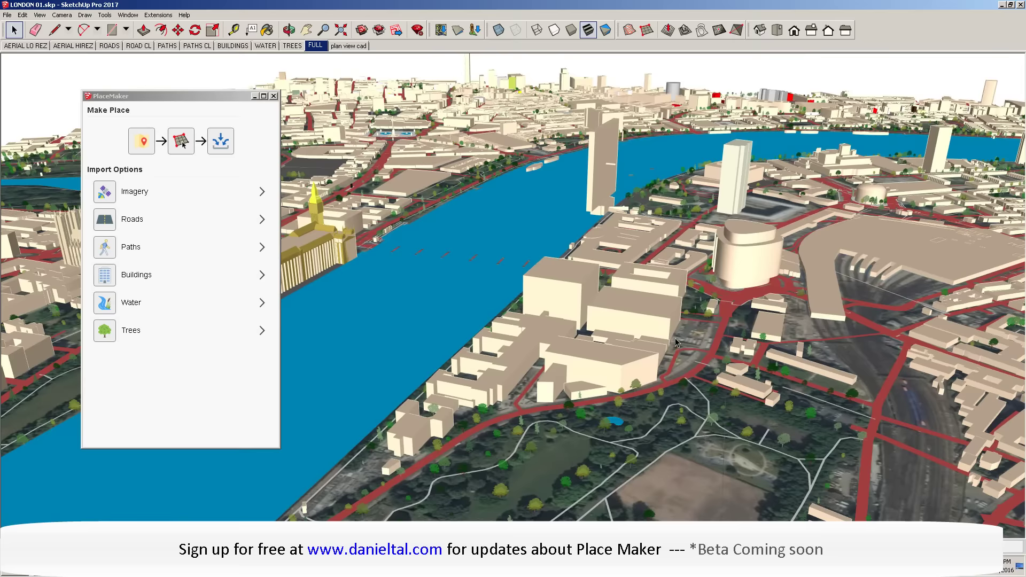
shift+middle_drag(529, 286, 583, 331)
scroll(566, 316, down, 6)
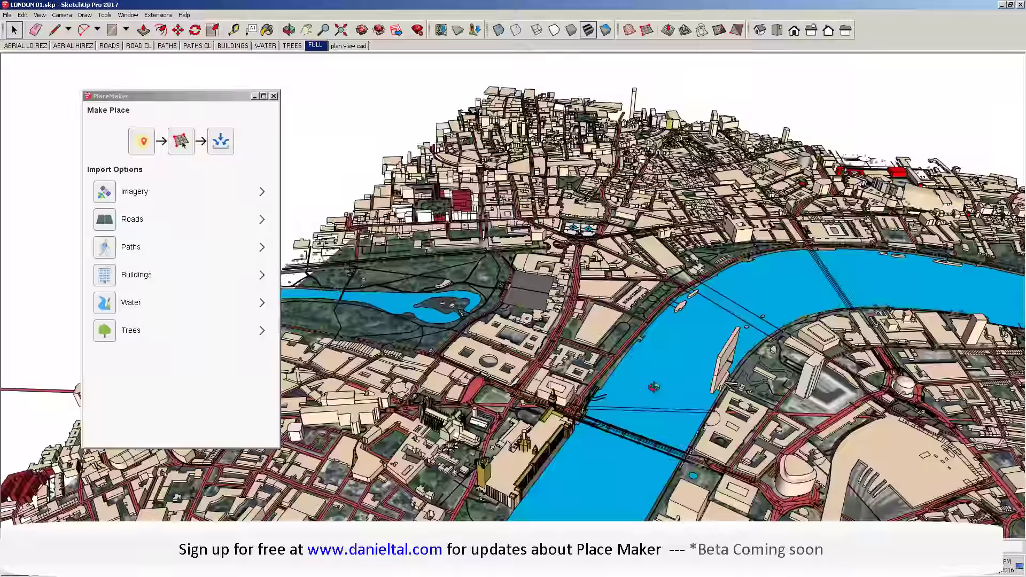
middle_drag(654, 387, 521, 280)
scroll(609, 292, down, 4)
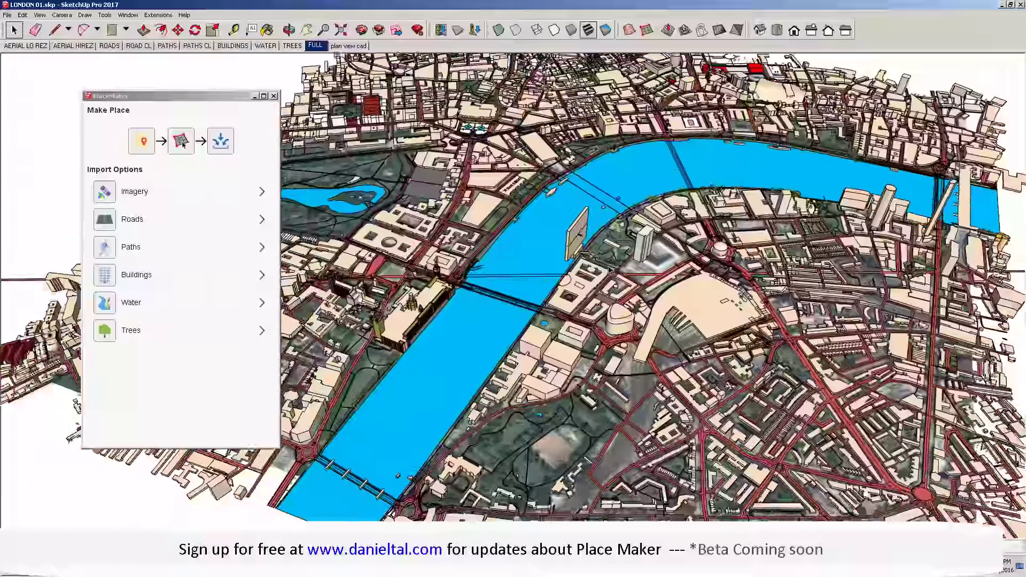
middle_drag(609, 292, 623, 313)
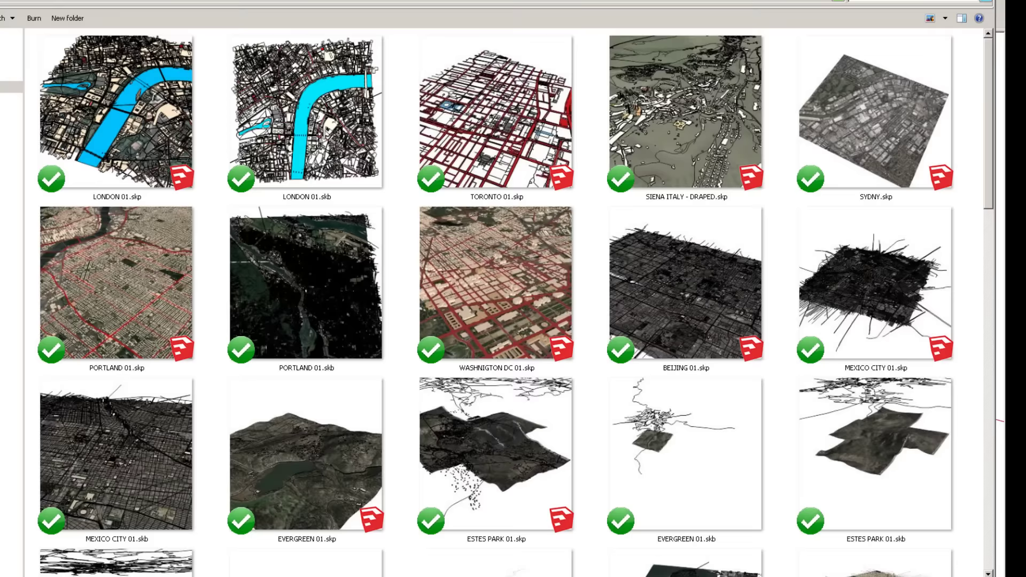
- Browse the model thumbnails in the CITY MODELS folder down to the end of the list
drag(994, 190, 990, 214)
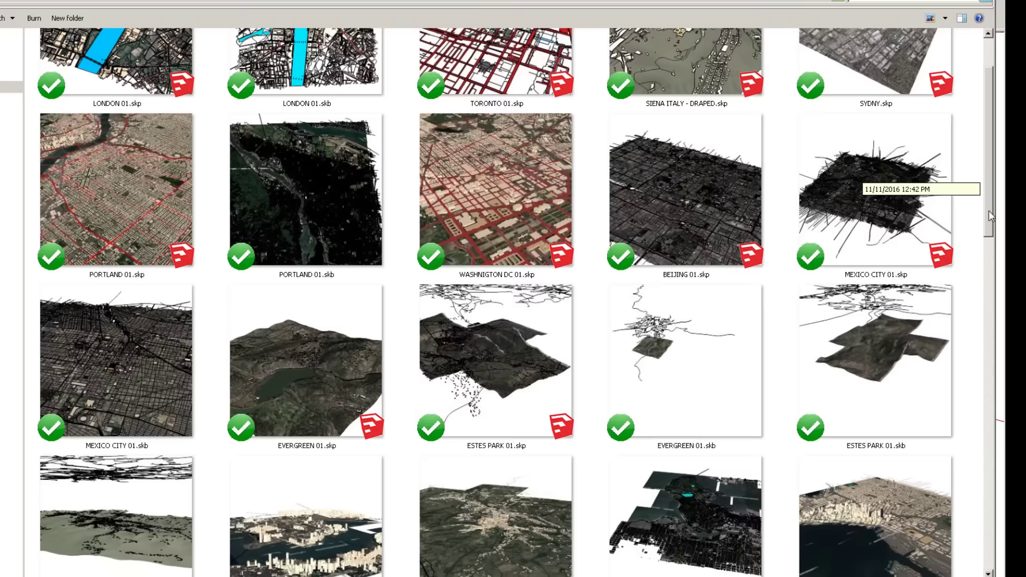
drag(988, 210, 949, 551)
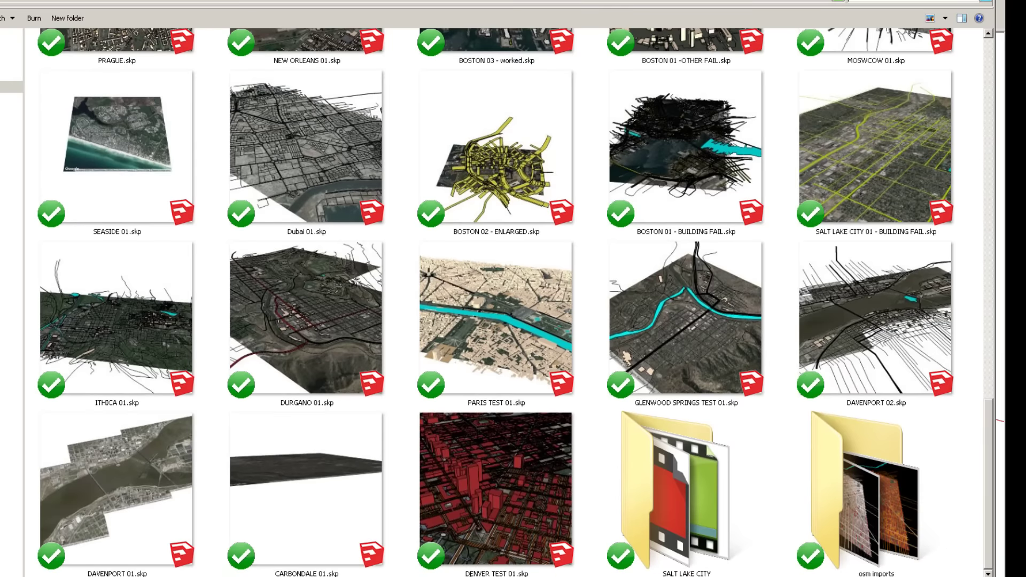
- Switch to the TORONTO 01.skp model in SketchUp and view its downtown towers from another angle
click(481, 566)
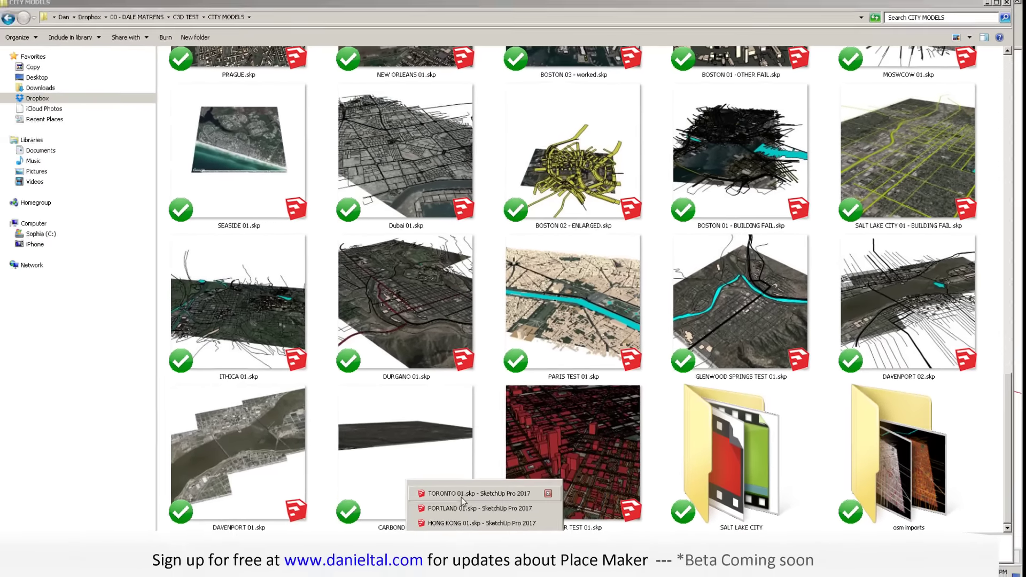
click(477, 491)
mouse_move(335, 244)
middle_down()
mouse_move(556, 262)
mouse_move(465, 232)
mouse_move(497, 230)
middle_up()
- Switch to the PORTLAND 01.skp model and examine the city centre around the river
click(502, 566)
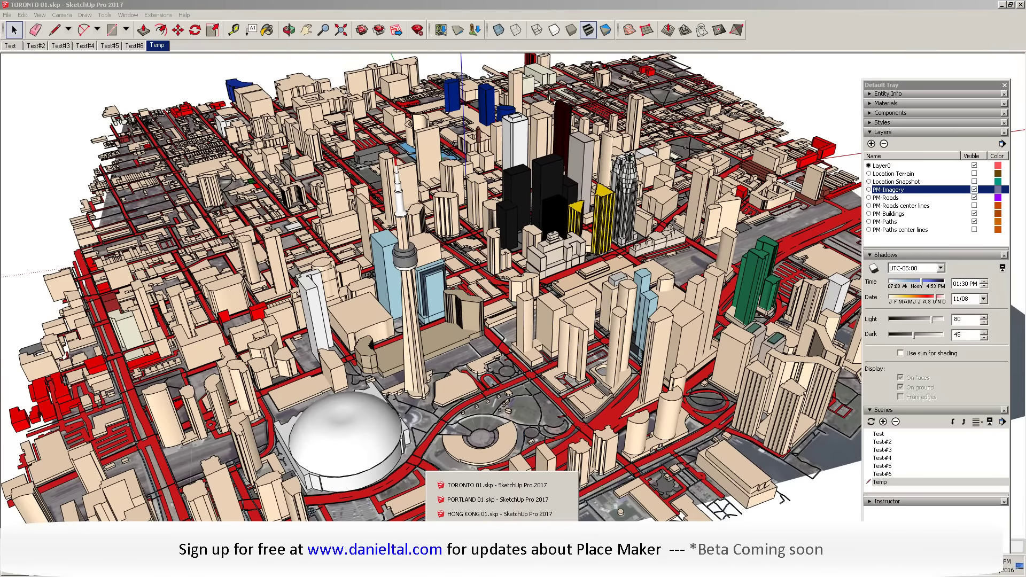
click(561, 500)
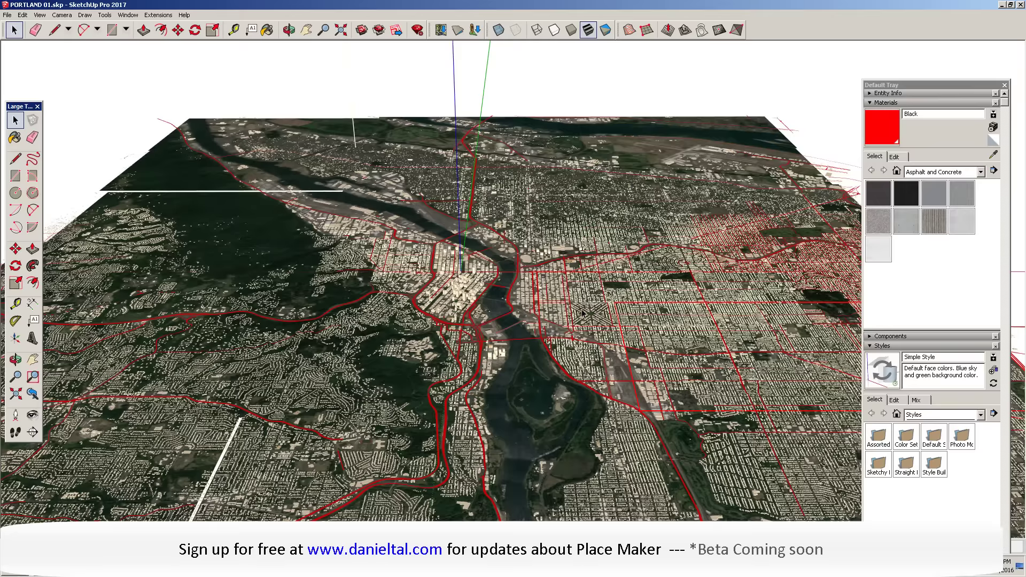
middle_drag(558, 370, 500, 289)
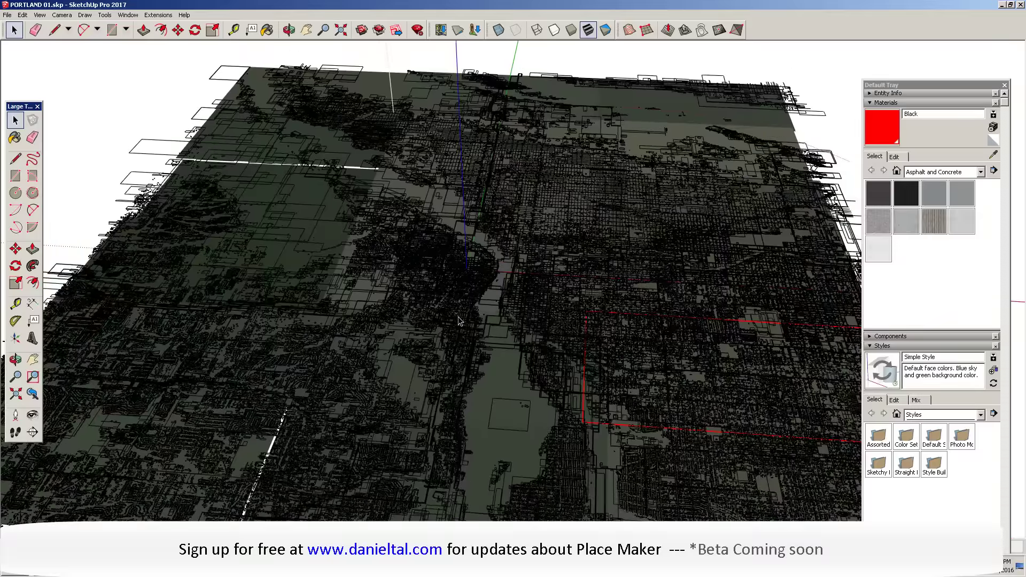
scroll(451, 341, up, 1)
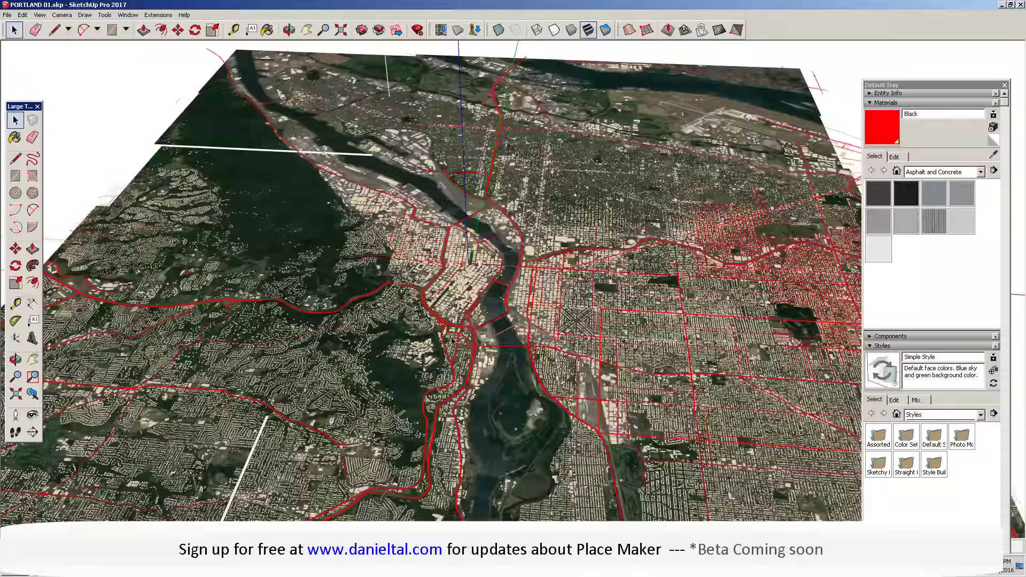
scroll(475, 323, up, 5)
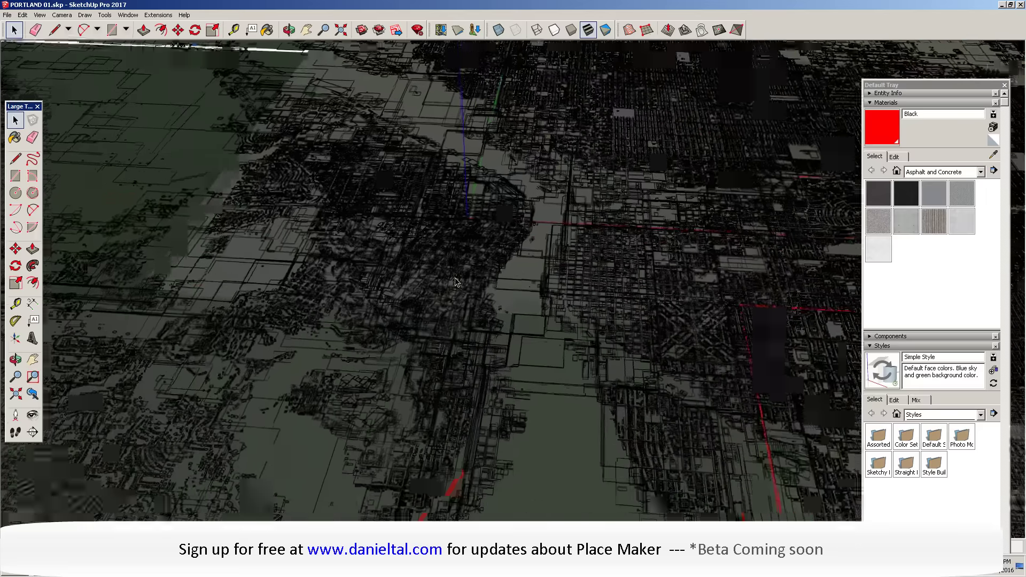
scroll(455, 282, up, 3)
middle_drag(455, 282, 535, 204)
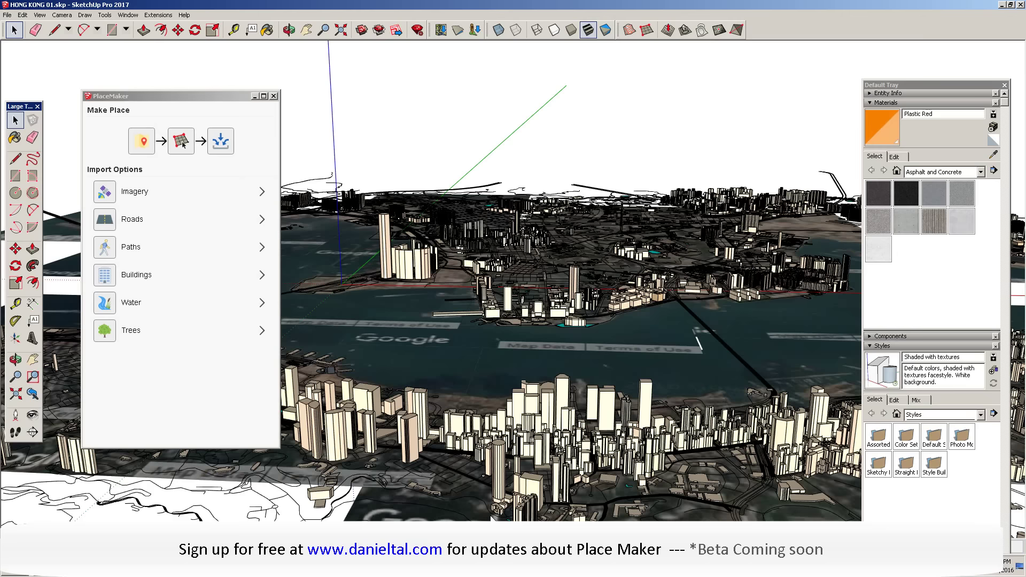
- View the Hong Kong model's harbour and close the Default Tray
middle_drag(561, 267, 562, 294)
click(1005, 85)
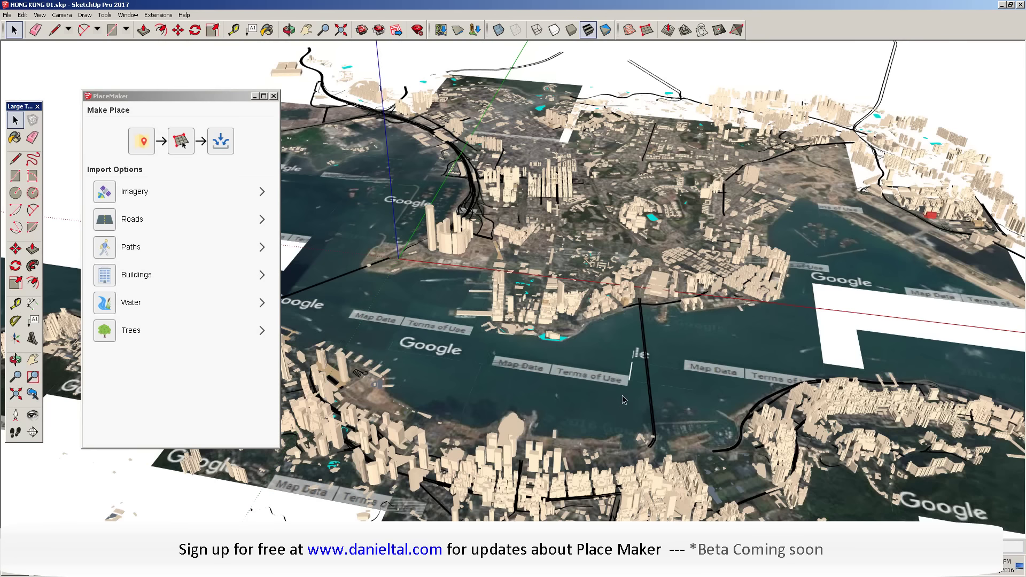
- Bring up the list of open SketchUp models to choose another city
click(502, 565)
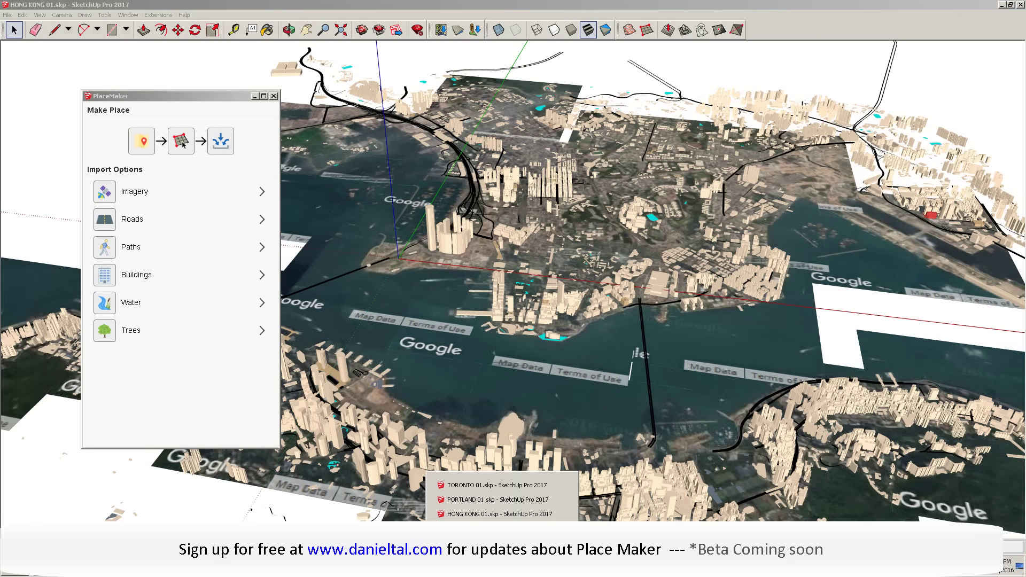